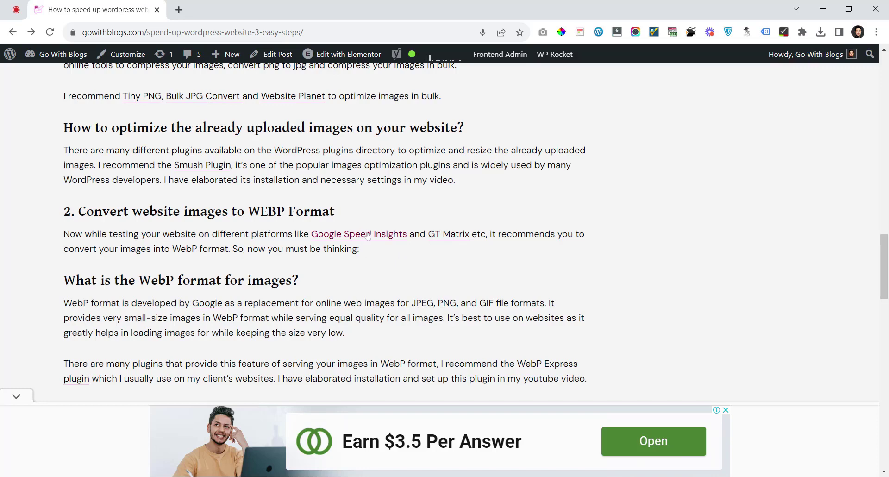
Step: Test the GT Matrix link in the published article and return to the article
{"action": "left_click", "coordinate": [452, 240]}
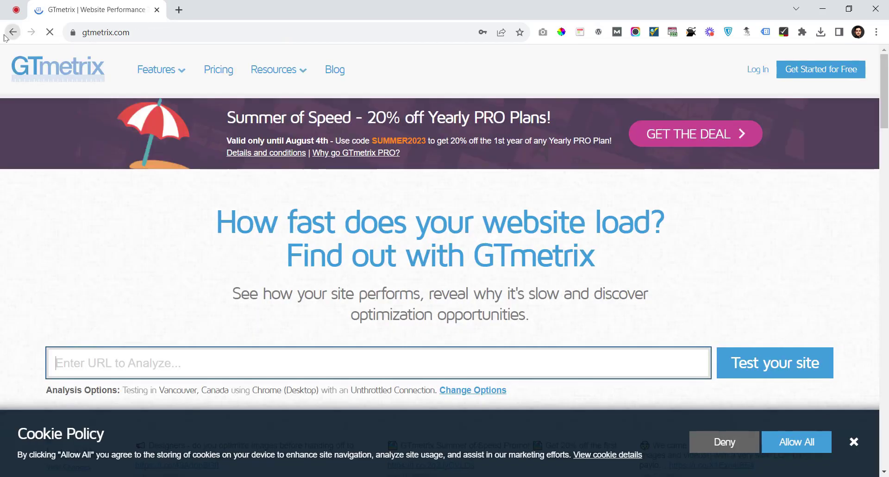
{"action": "left_click", "coordinate": [4, 36]}
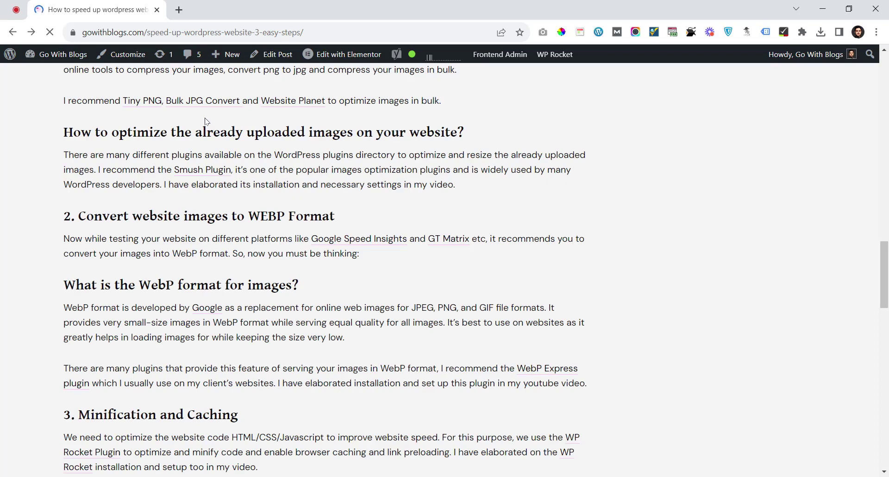
Step: Edit the post so the GT Matrix link under the WEBP Format heading opens in a new tab, and update the post
{"action": "left_click", "coordinate": [271, 57]}
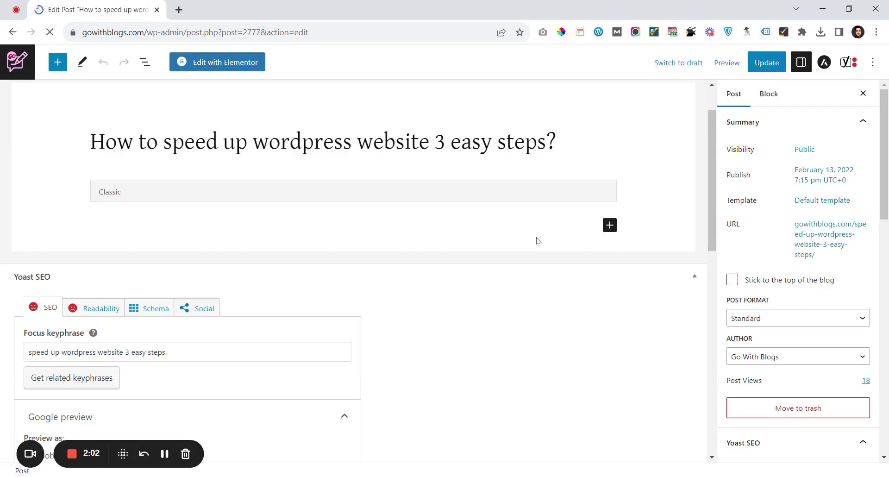
{"action": "scroll", "coordinate": [537, 241], "scroll_direction": "down", "scroll_amount": 2}
{"action": "scroll", "coordinate": [352, 278], "scroll_direction": "down", "scroll_amount": 15}
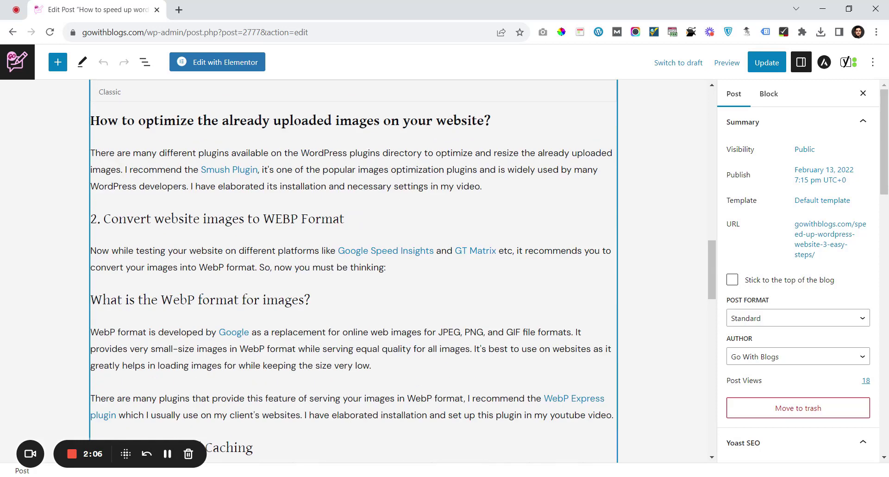
{"action": "left_click", "coordinate": [477, 251]}
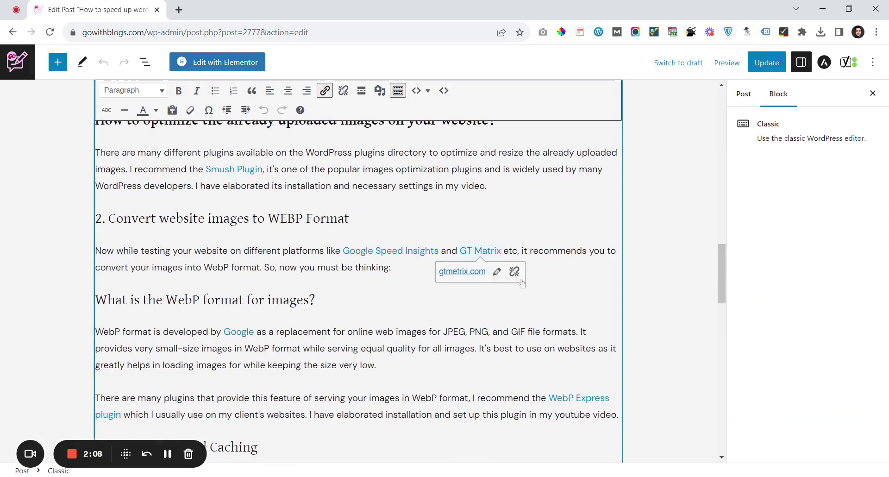
{"action": "left_click", "coordinate": [497, 272]}
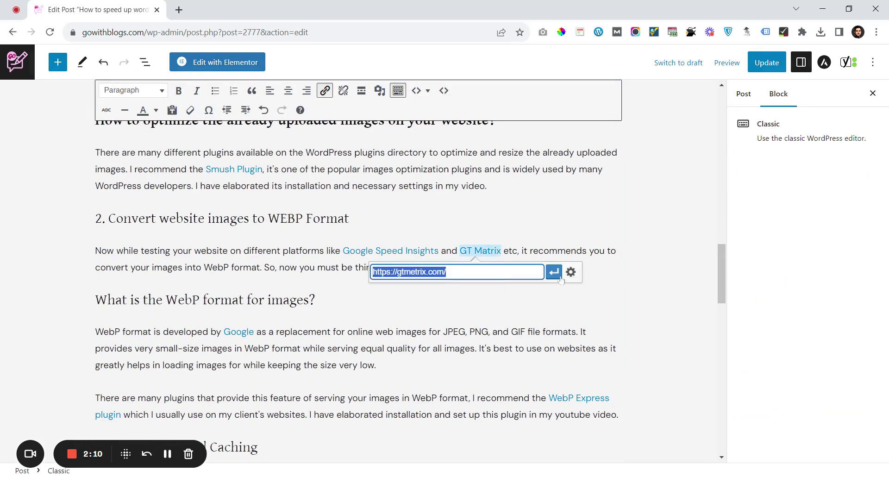
{"action": "left_click", "coordinate": [571, 272]}
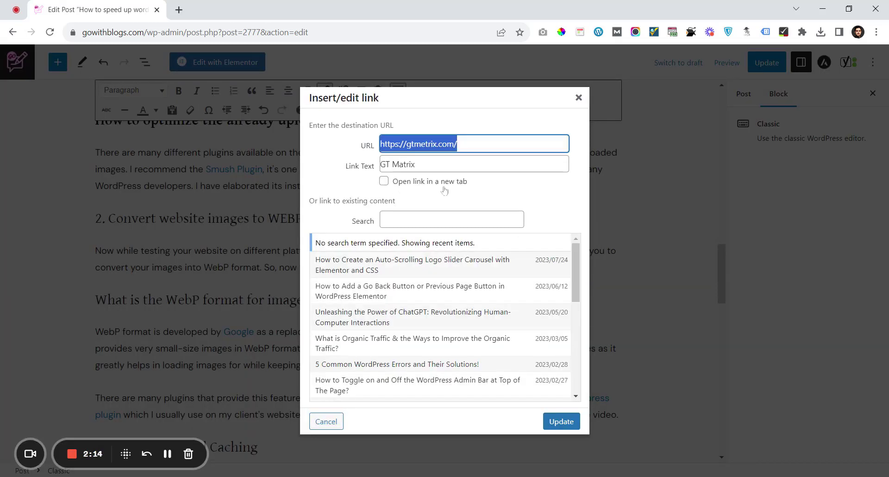
{"action": "left_click", "coordinate": [385, 183]}
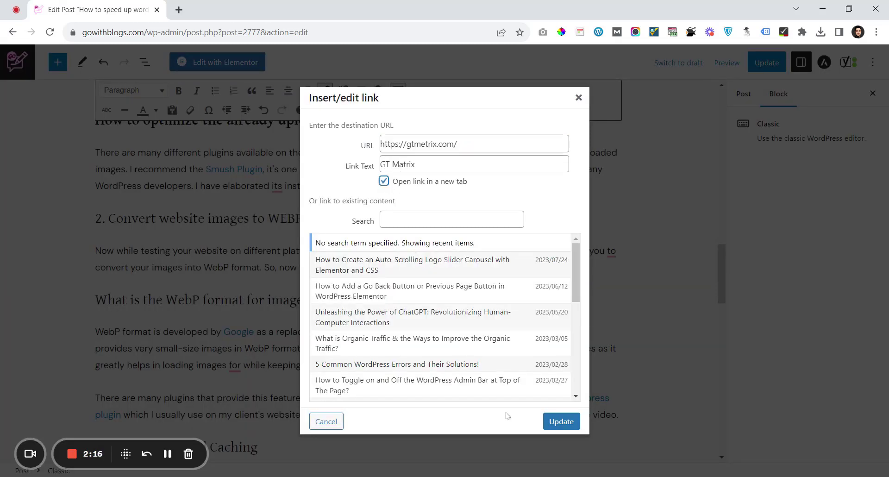
{"action": "left_click", "coordinate": [562, 422]}
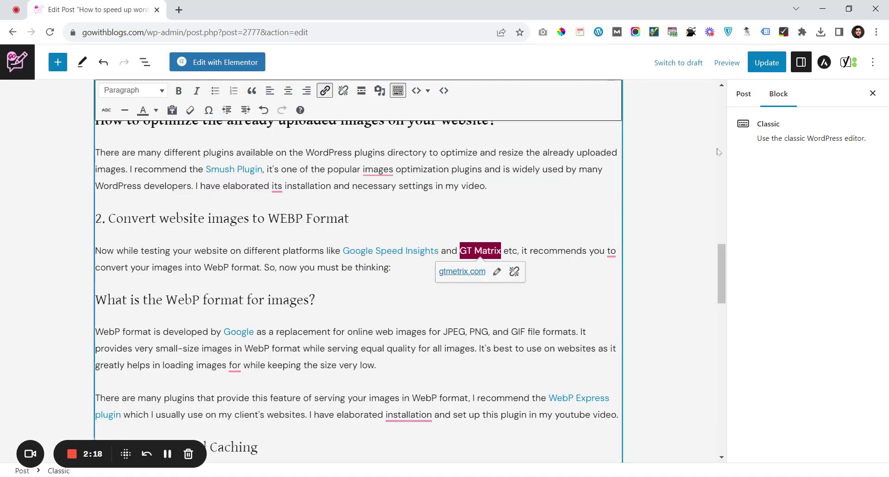
{"action": "left_click", "coordinate": [764, 68]}
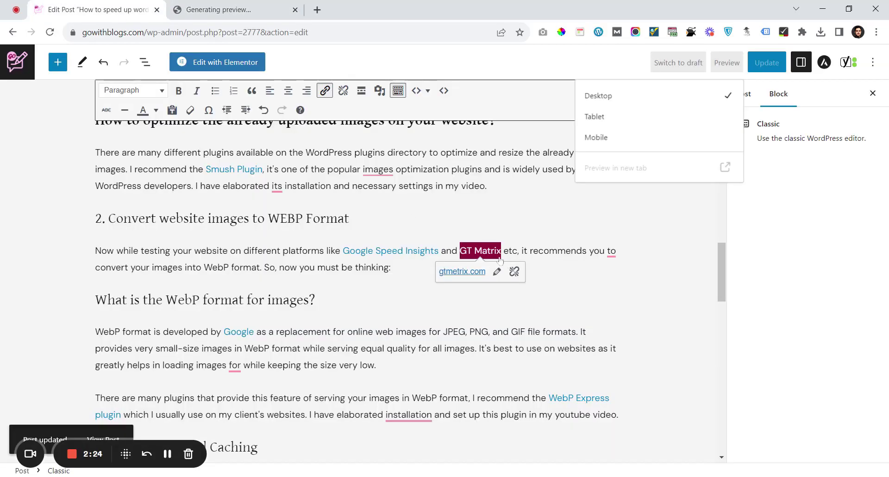
Step: Preview the updated post, test the GT Matrix link under the WEBP Format heading, and close the page it opens
{"action": "left_click", "coordinate": [250, 6]}
{"action": "left_click", "coordinate": [155, 4]}
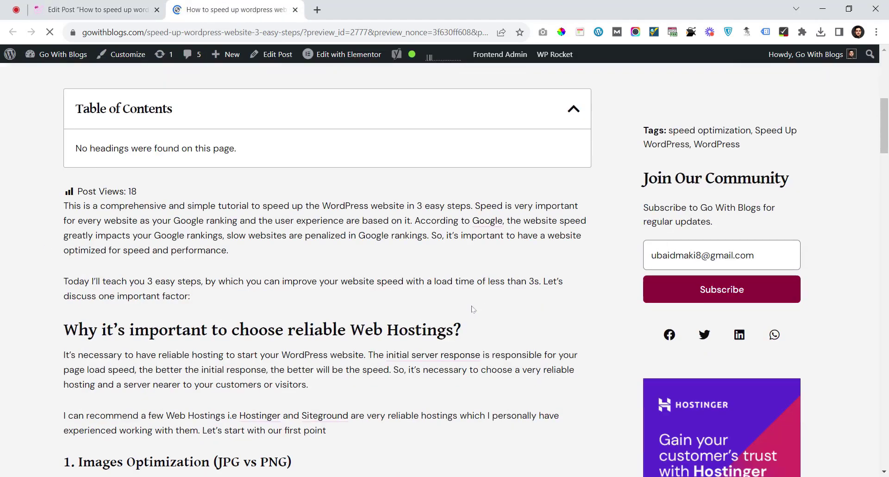
{"action": "scroll", "coordinate": [472, 308], "scroll_direction": "down", "scroll_amount": 12}
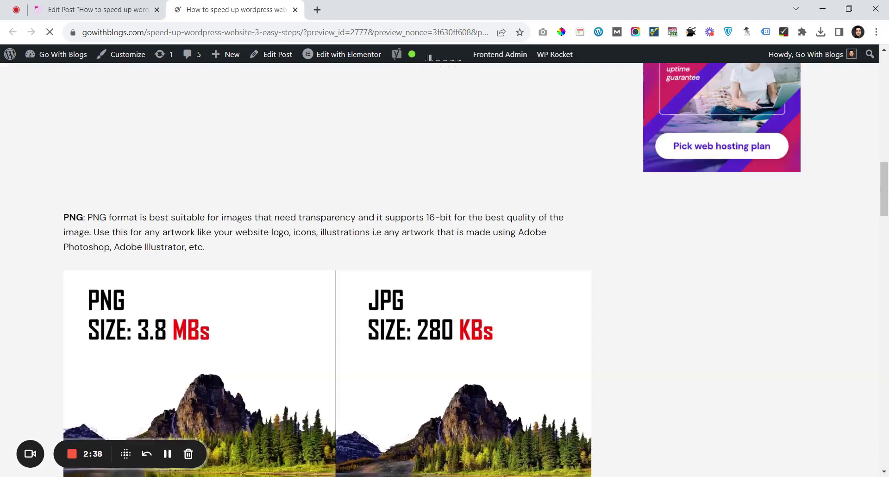
{"action": "scroll", "coordinate": [471, 305], "scroll_direction": "down", "scroll_amount": 9}
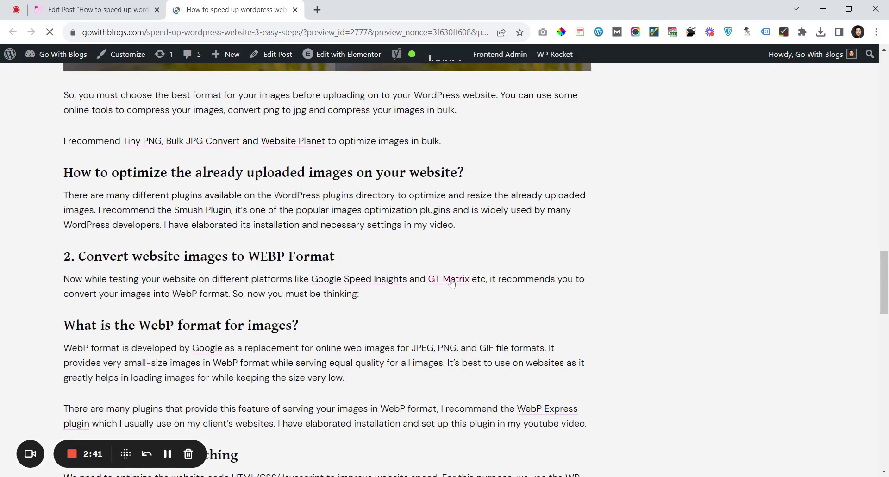
{"action": "left_click", "coordinate": [452, 280]}
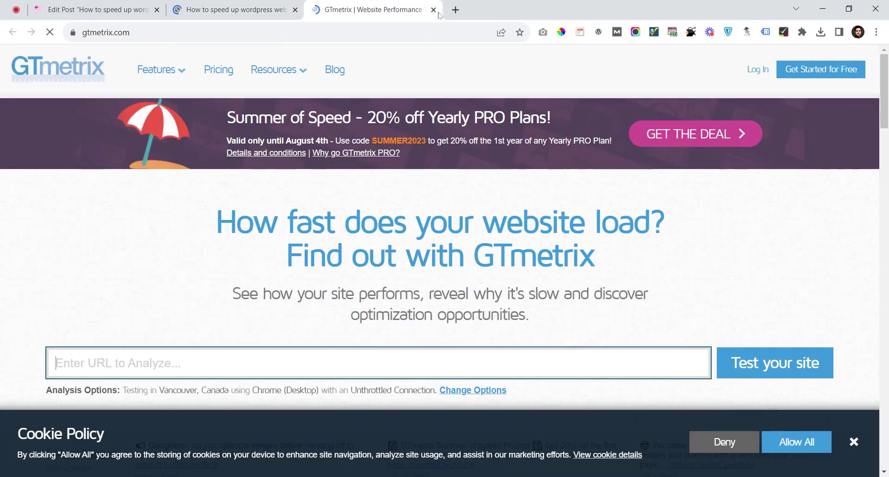
{"action": "left_click", "coordinate": [433, 9]}
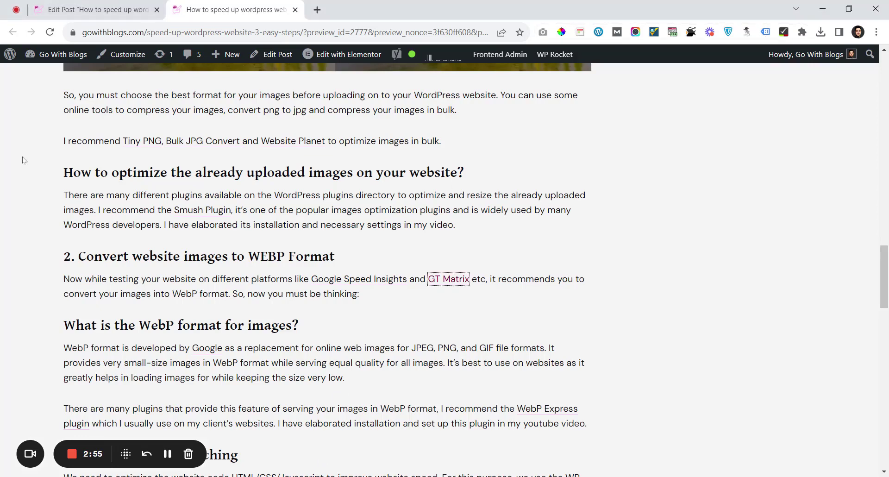
Step: Turn off opening in a new tab for the GT Matrix link in the post editor and update the post
{"action": "left_click", "coordinate": [9, 54]}
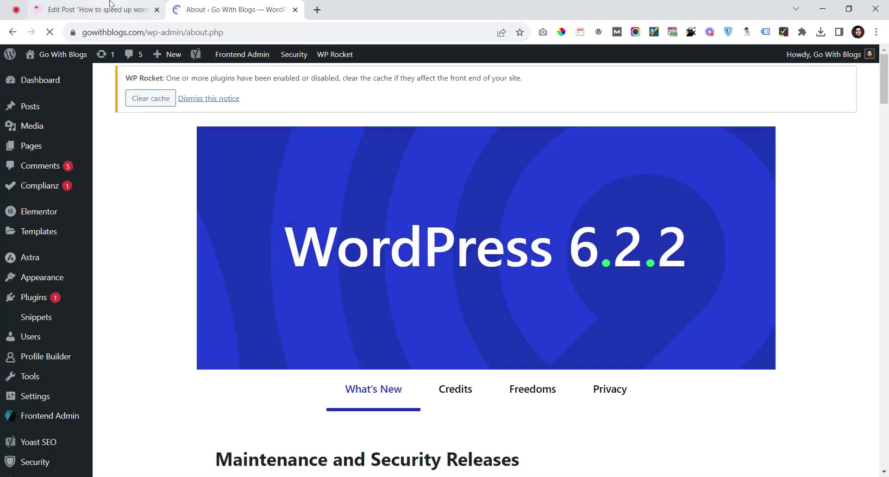
{"action": "left_click", "coordinate": [111, 6]}
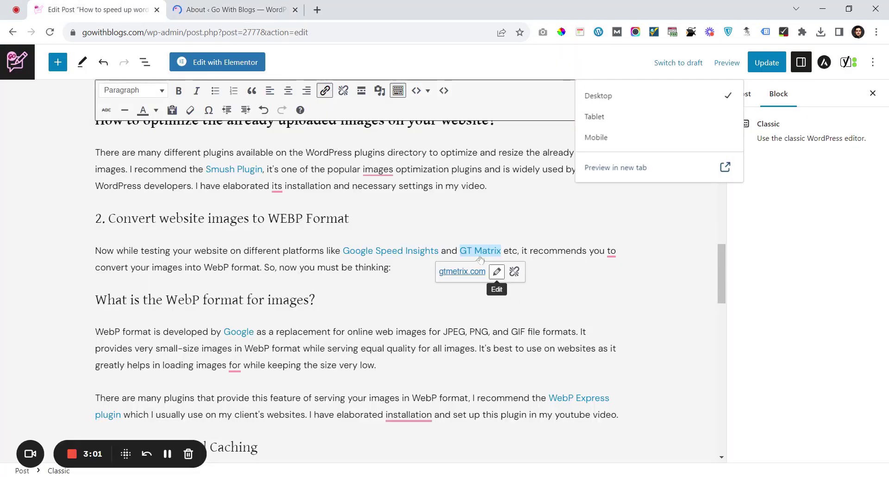
{"action": "left_click", "coordinate": [498, 272]}
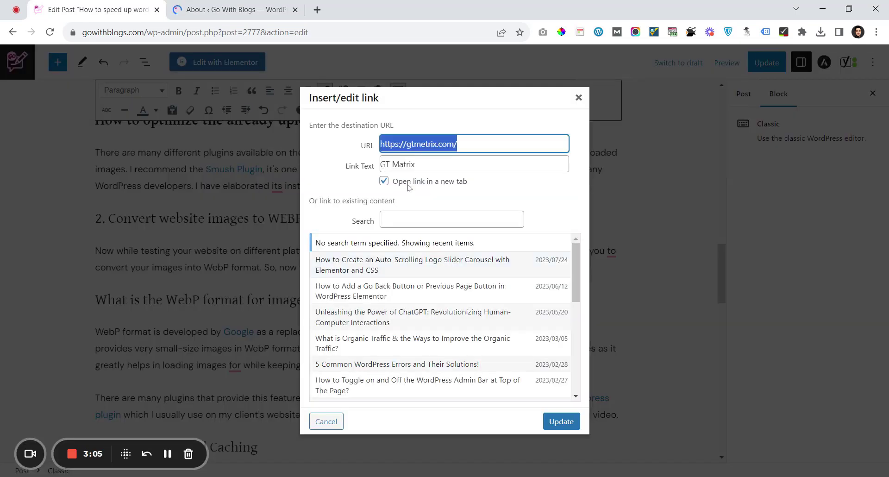
{"action": "left_click", "coordinate": [407, 185]}
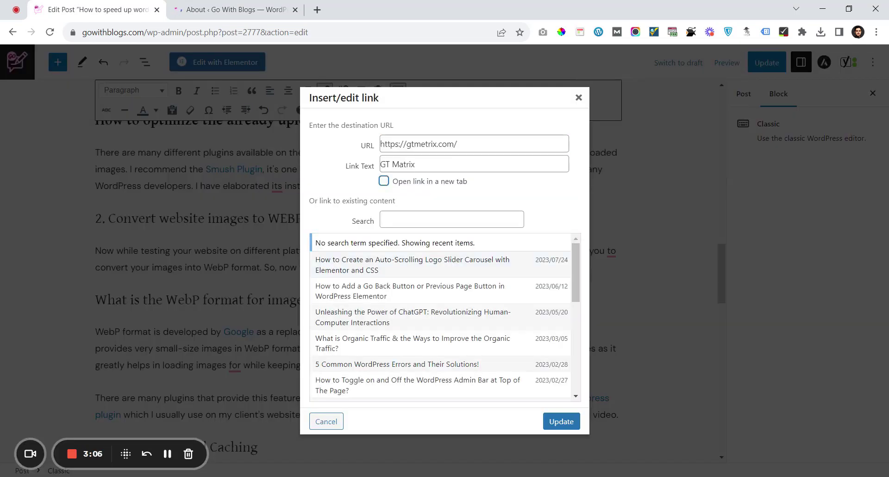
{"action": "left_click", "coordinate": [569, 420]}
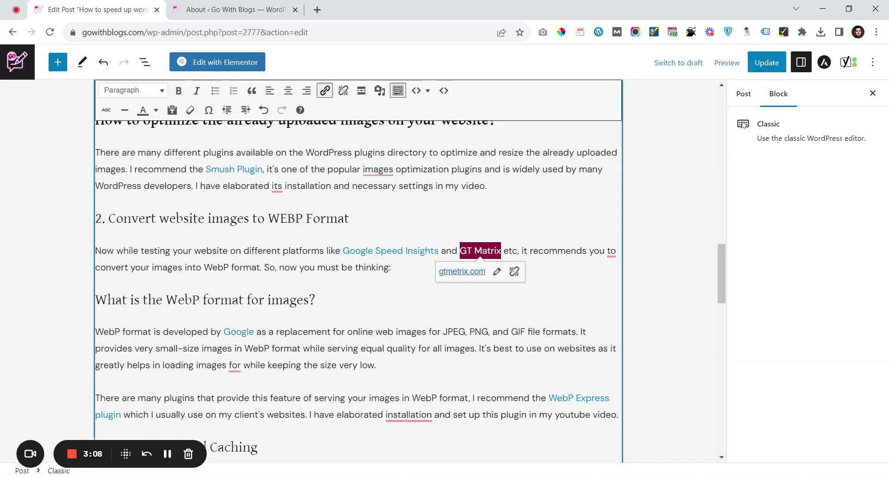
{"action": "left_click", "coordinate": [767, 63]}
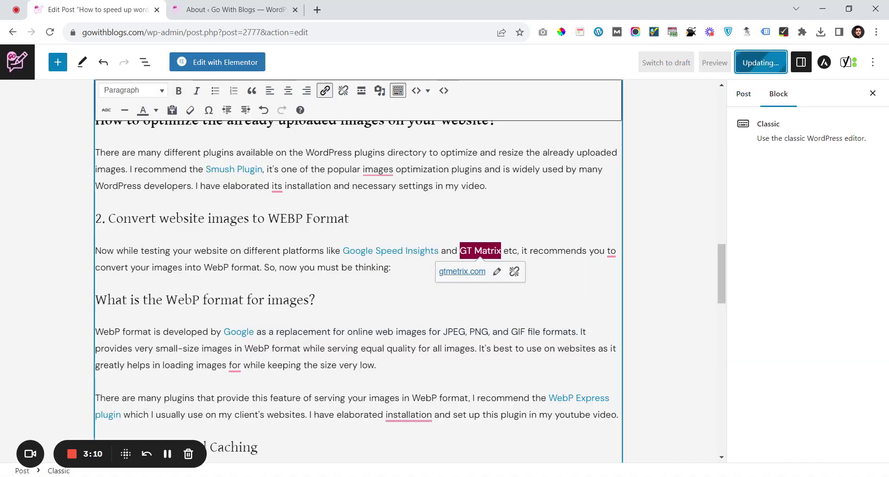
Step: Return to the WordPress dashboard and open the page for adding new plugins
{"action": "left_click", "coordinate": [224, 5]}
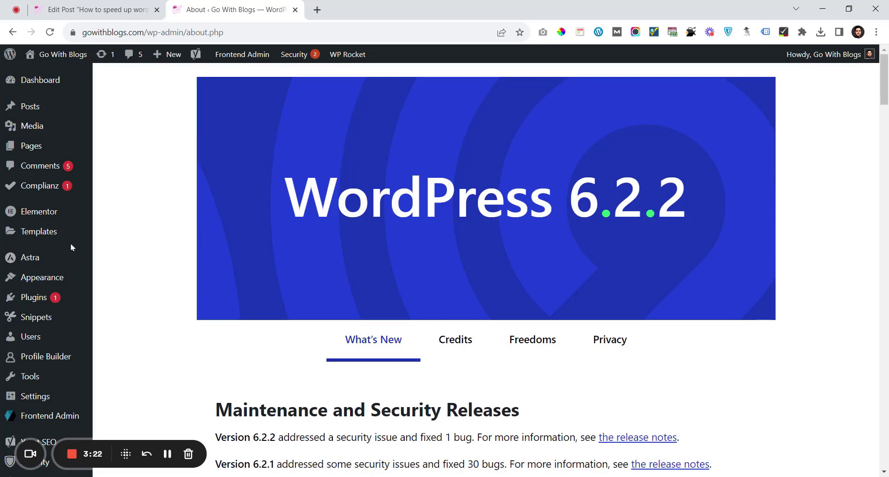
{"action": "mouse_move", "coordinate": [25, 220]}
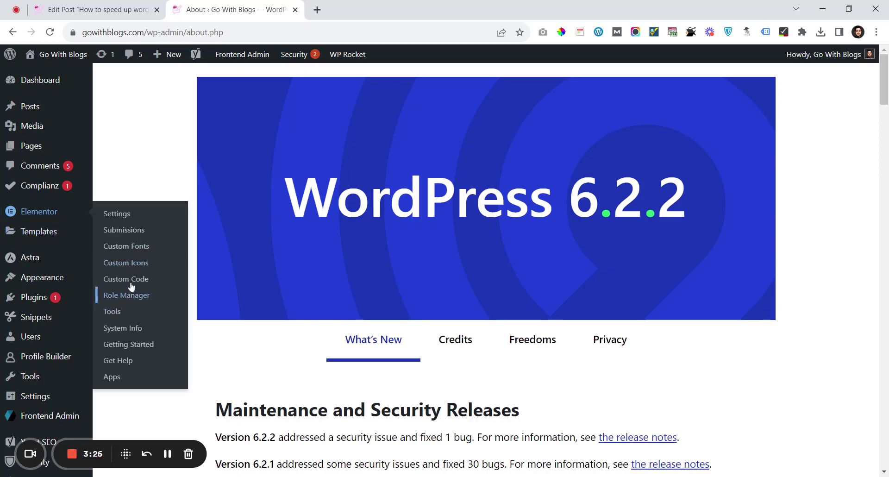
{"action": "scroll", "coordinate": [12, 305], "scroll_direction": "down", "scroll_amount": 3}
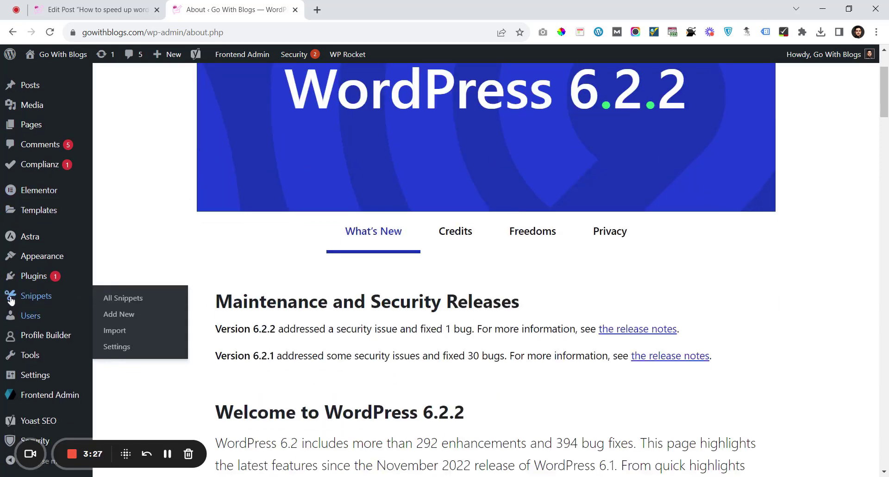
{"action": "mouse_move", "coordinate": [28, 284]}
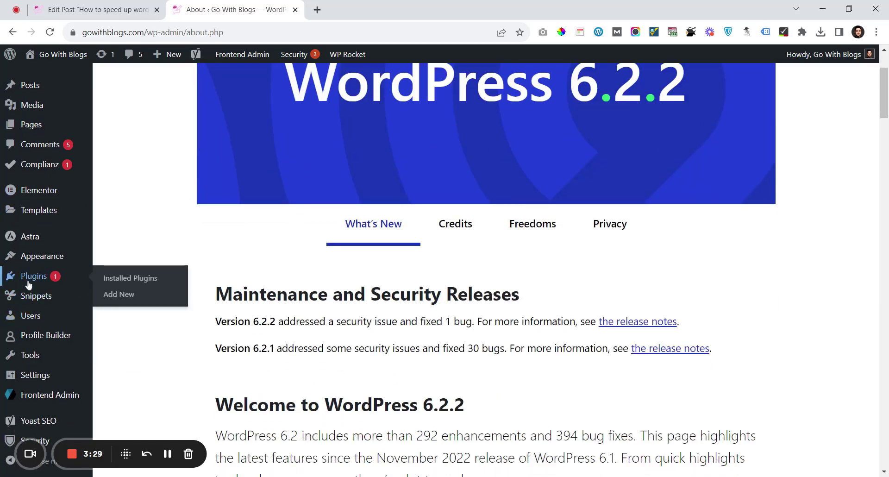
{"action": "left_click", "coordinate": [111, 295]}
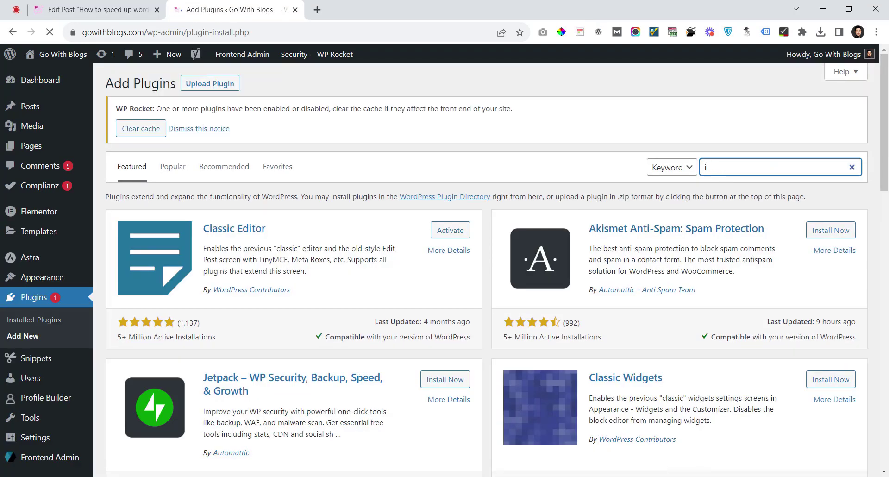
Step: Search the plugins for "insert headers", then install and activate Insert Headers And Footers by WPBrigade
{"action": "type", "text": "insert headers"}
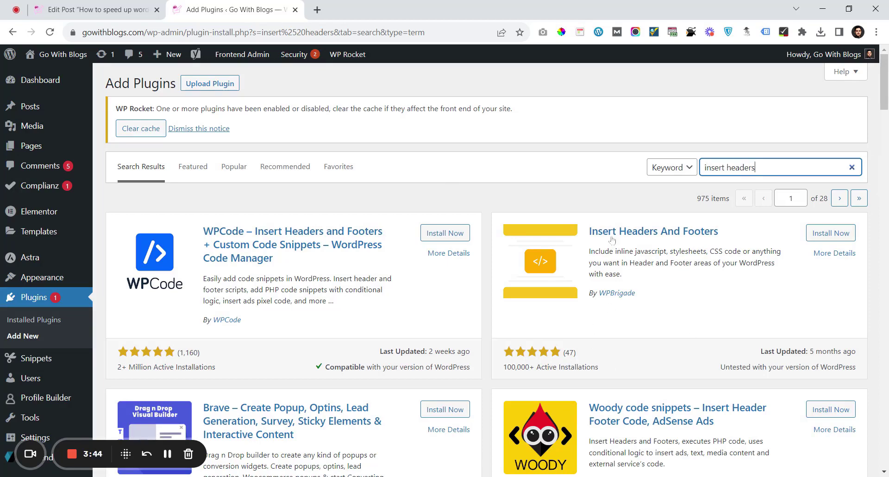
{"action": "left_click", "coordinate": [831, 233]}
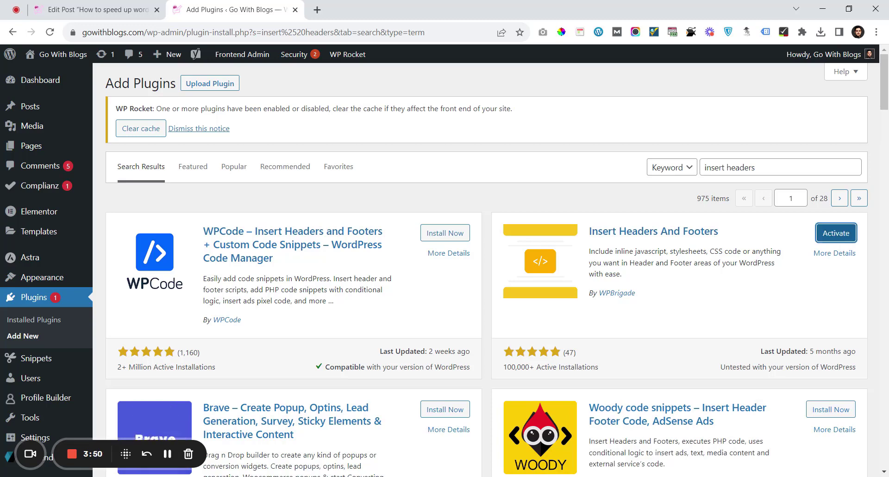
{"action": "left_click", "coordinate": [831, 239]}
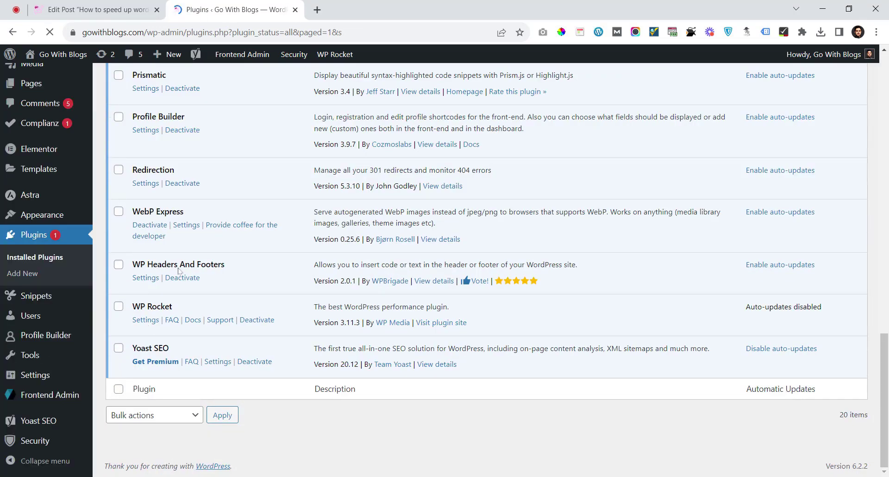
Step: In the WP Headers And Footers settings, paste a footer script giving external links target '_blank' and rel 'noopener noreferrer', and save the changes
{"action": "left_click", "coordinate": [146, 281]}
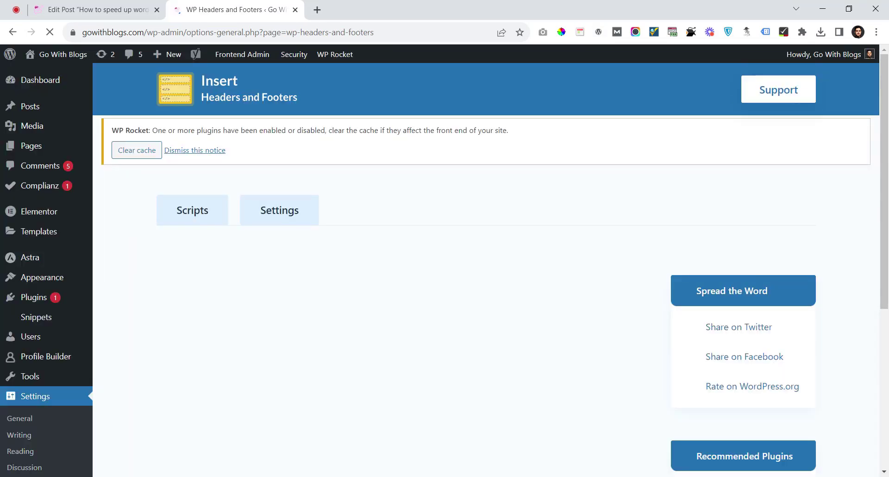
{"action": "scroll", "coordinate": [445, 268], "scroll_direction": "down", "scroll_amount": 5}
{"action": "left_click", "coordinate": [160, 266]}
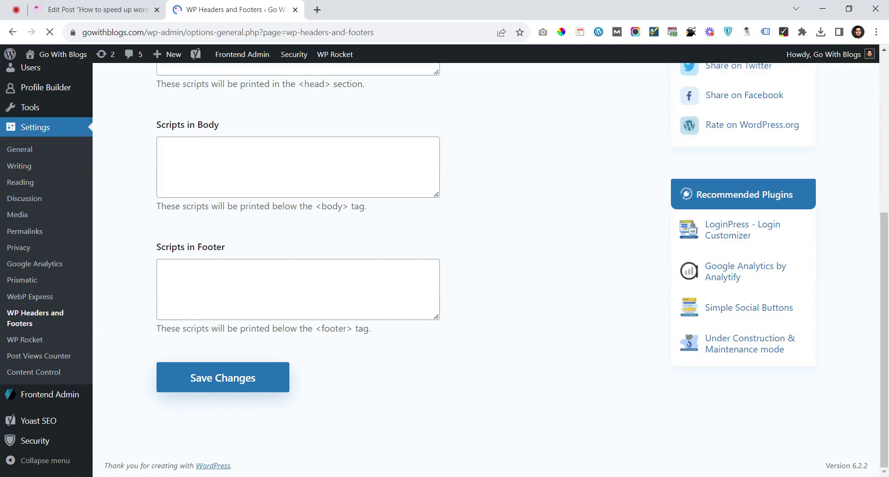
{"action": "key", "text": "ctrl+v"}
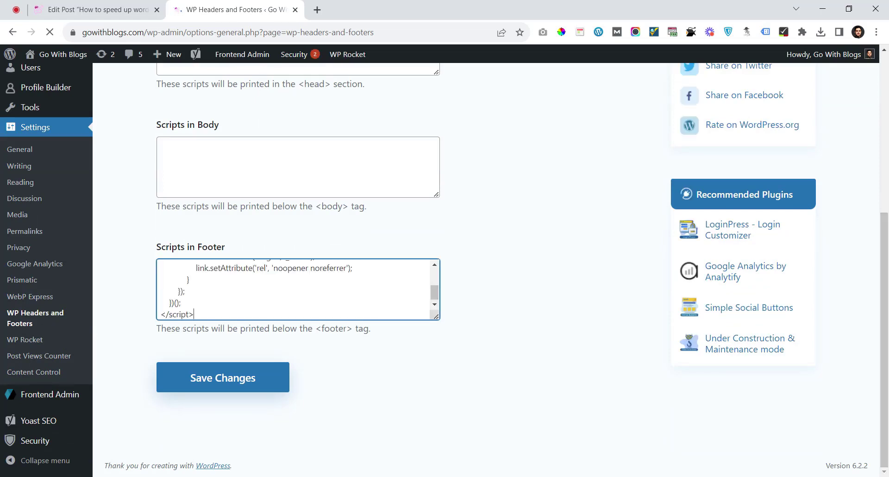
{"action": "left_click_drag", "start_coordinate": [436, 317], "coordinate": [472, 431]}
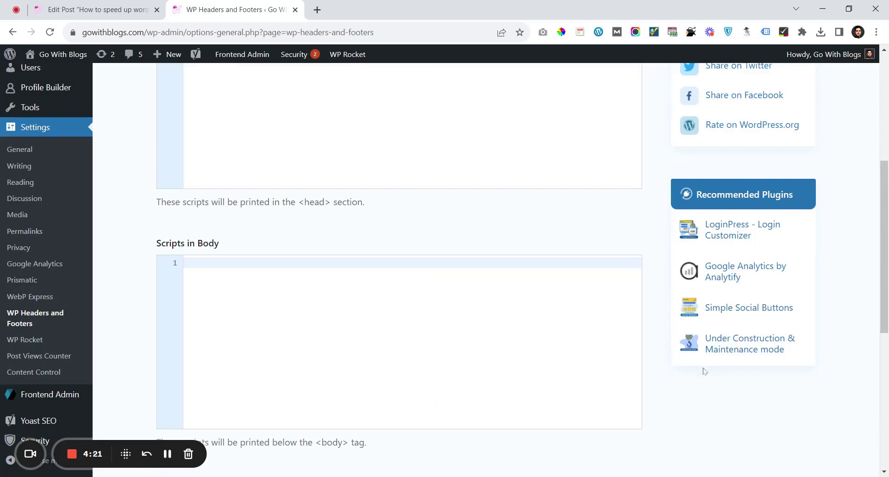
{"action": "scroll", "coordinate": [702, 370], "scroll_direction": "down", "scroll_amount": 7}
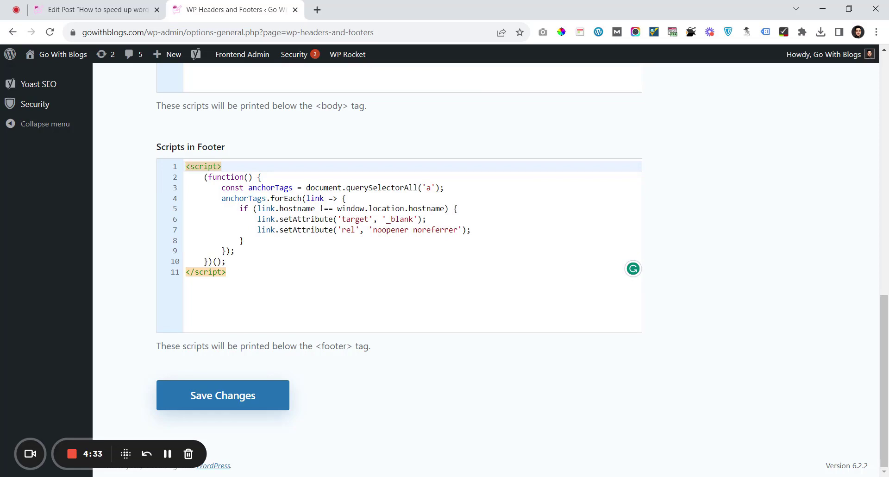
{"action": "left_click", "coordinate": [273, 396]}
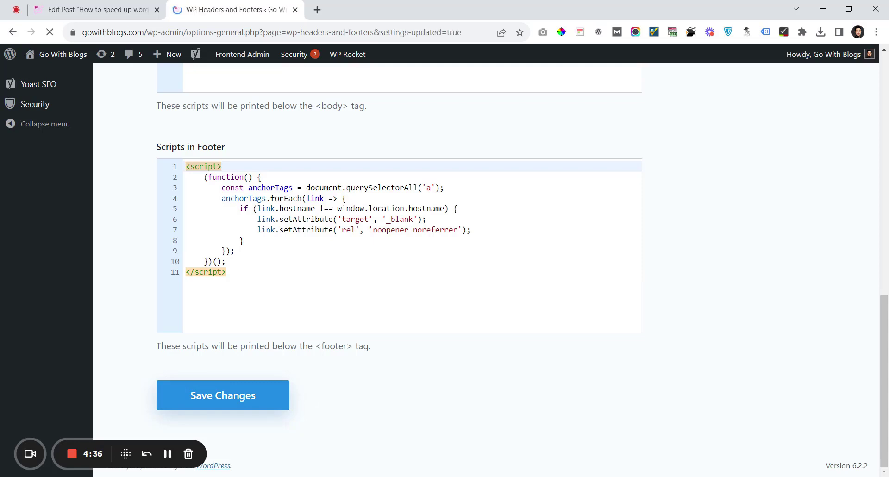
Step: Preview the edited post in a new tab and test how its WP Rocket and GT Matrix links open
{"action": "left_click", "coordinate": [118, 6]}
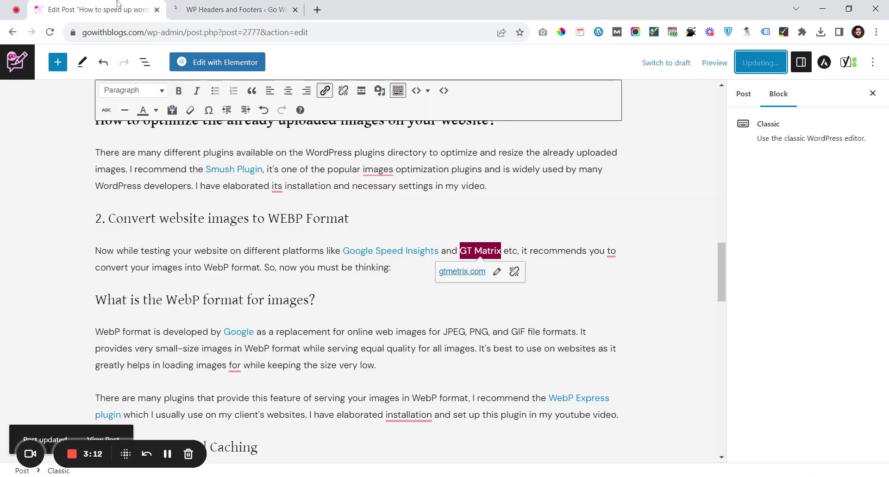
{"action": "left_click", "coordinate": [727, 64]}
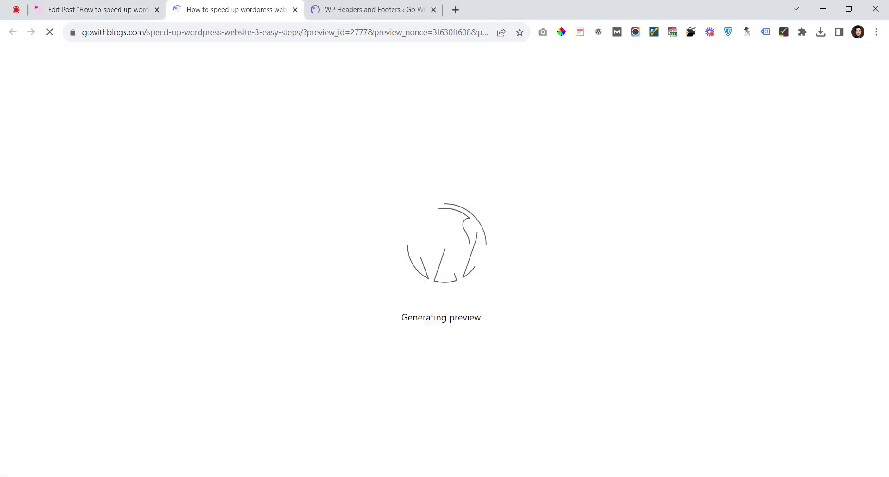
{"action": "scroll", "coordinate": [324, 268], "scroll_direction": "down", "scroll_amount": 20}
{"action": "scroll", "coordinate": [751, 316], "scroll_direction": "down", "scroll_amount": 7}
{"action": "scroll", "coordinate": [741, 311], "scroll_direction": "up", "scroll_amount": 2}
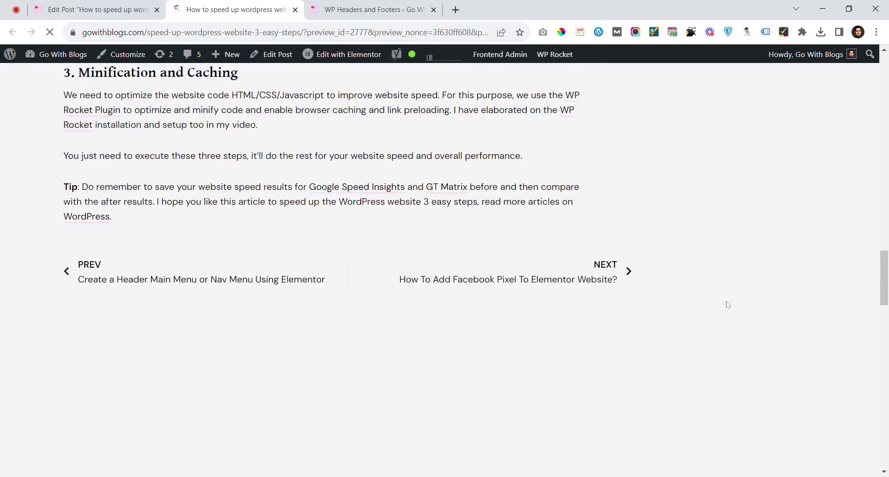
{"action": "scroll", "coordinate": [637, 258], "scroll_direction": "up", "scroll_amount": 6}
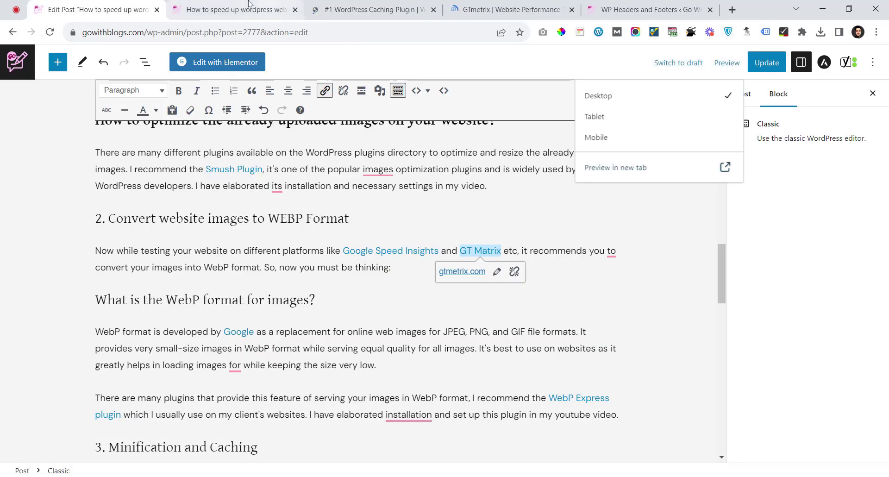
{"action": "left_click", "coordinate": [392, 14]}
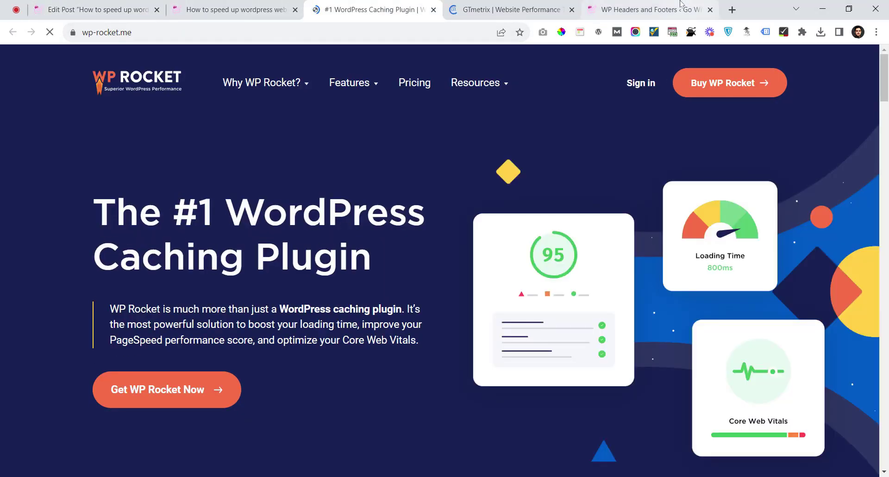
Step: From the WordPress dashboard, open Elementor's Custom Code page and start a new code snippet
{"action": "left_click", "coordinate": [645, 10]}
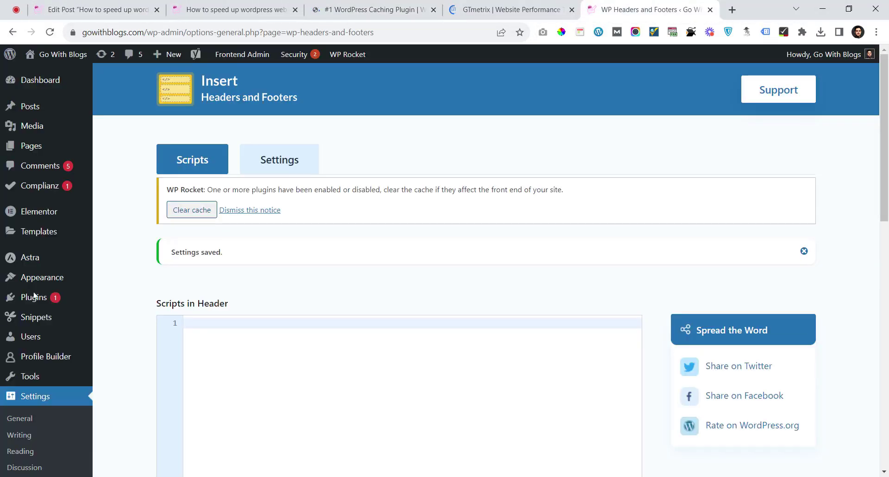
{"action": "mouse_move", "coordinate": [42, 214]}
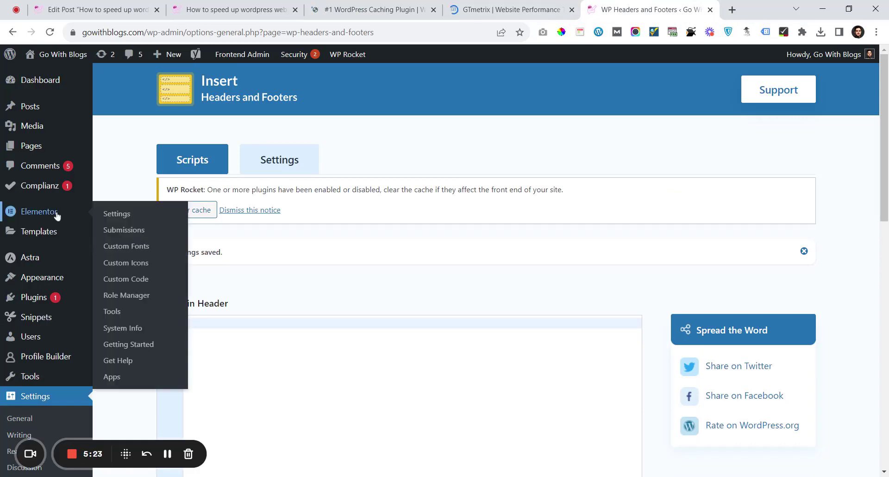
{"action": "left_click", "coordinate": [136, 286]}
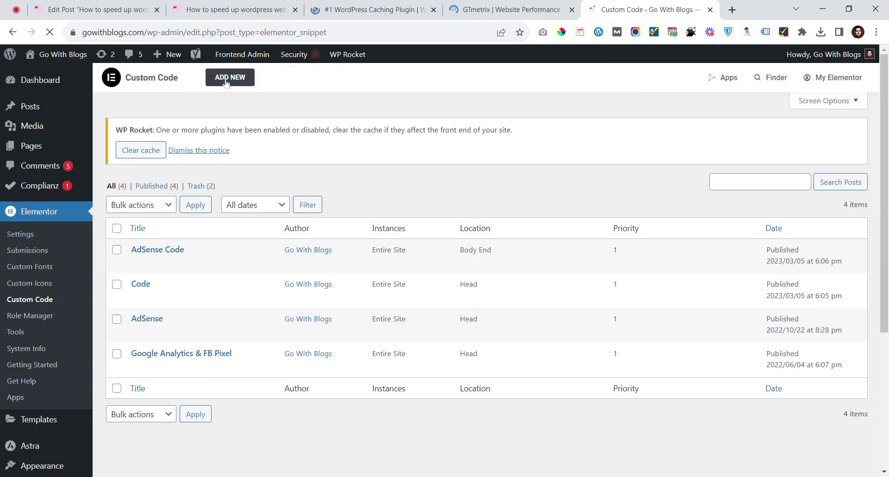
{"action": "left_click", "coordinate": [226, 81]}
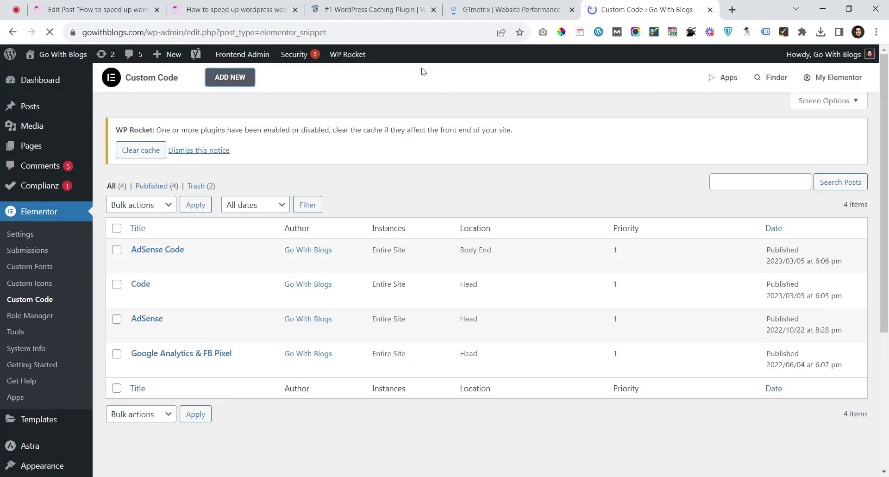
{"action": "left_click", "coordinate": [206, 4]}
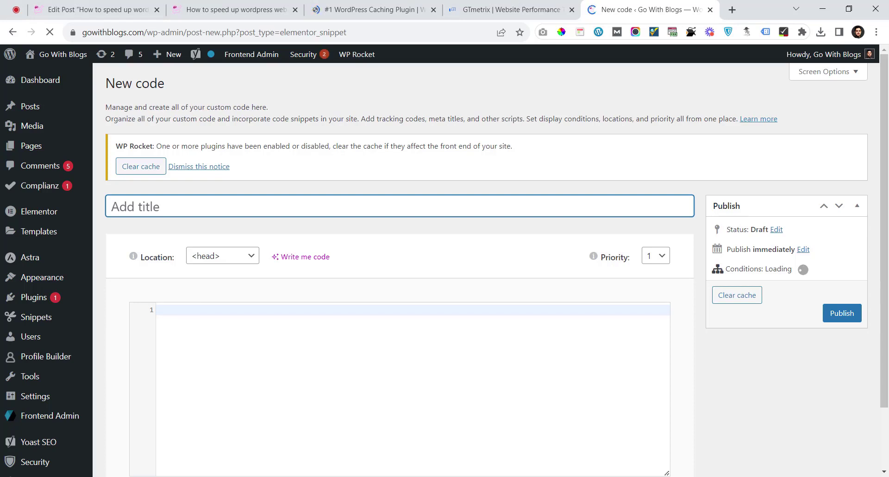
Step: Paste the script giving external links target '_blank' and rel 'noopener noreferrer' into the snippet, and set its location to </body> - End
{"action": "left_click", "coordinate": [159, 310]}
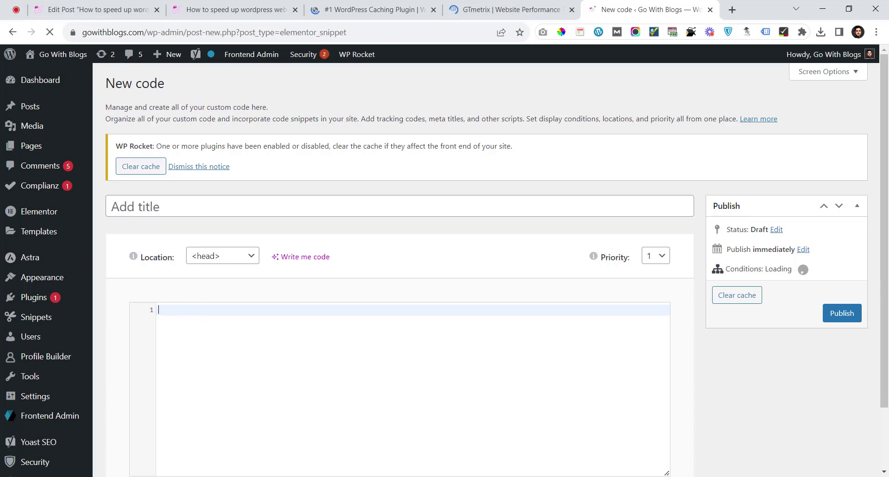
{"action": "type", "text": "<script>     (function() {         const anchorTags = document.querySelectorAll('a');         anchorTags.forEach(link => {             if (link.hostname !== window.location.hostname) {                 link.setAttribute('target', '_blank');                 link.setAttribute('rel', 'noopener noreferrer');             }         });     })(); </script>"}
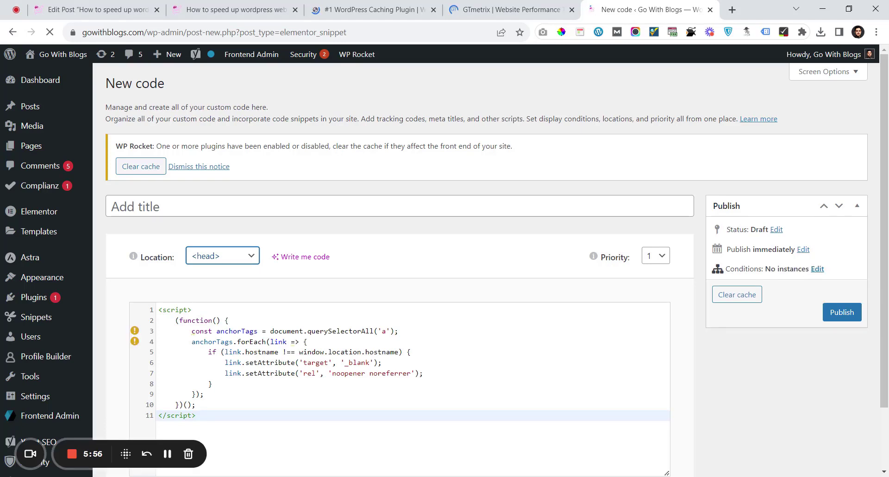
{"action": "left_click", "coordinate": [221, 288]}
Step: Title the snippet "External Links" and publish it with the display condition Include Entire Site
{"action": "left_click", "coordinate": [148, 209]}
{"action": "type", "text": "Extern"}
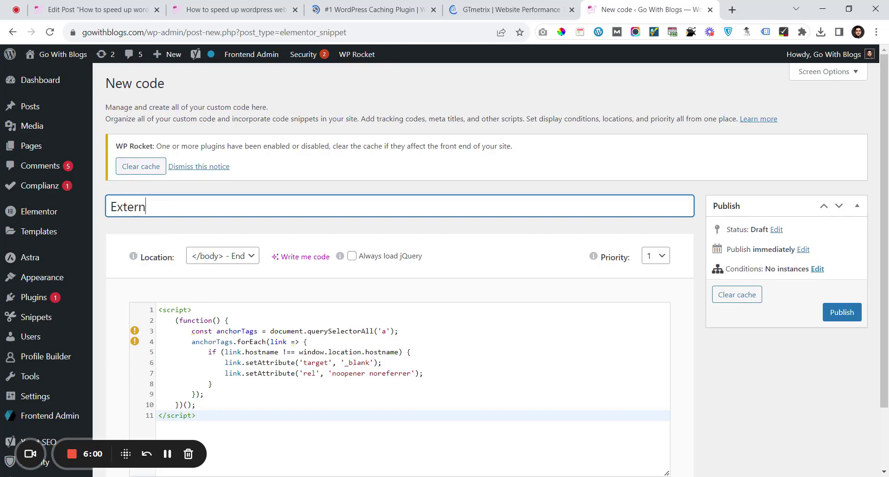
{"action": "type", "text": "al Links"}
{"action": "left_click", "coordinate": [833, 313]}
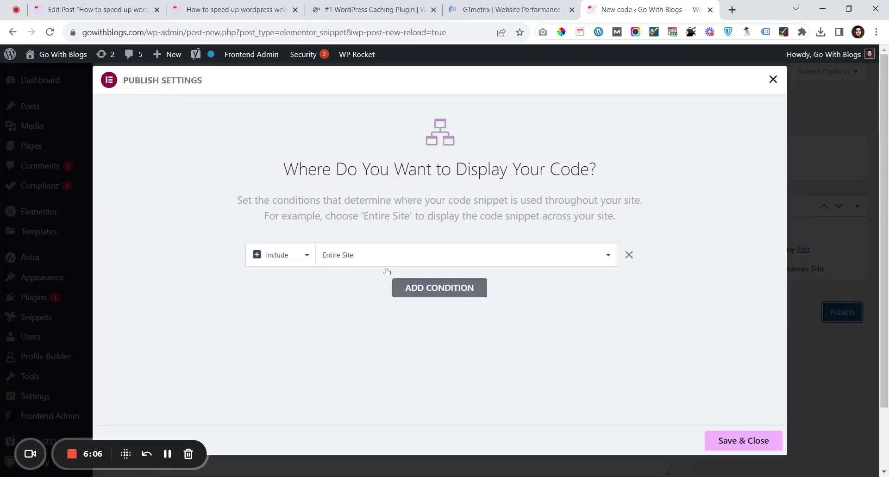
{"action": "left_click", "coordinate": [743, 441]}
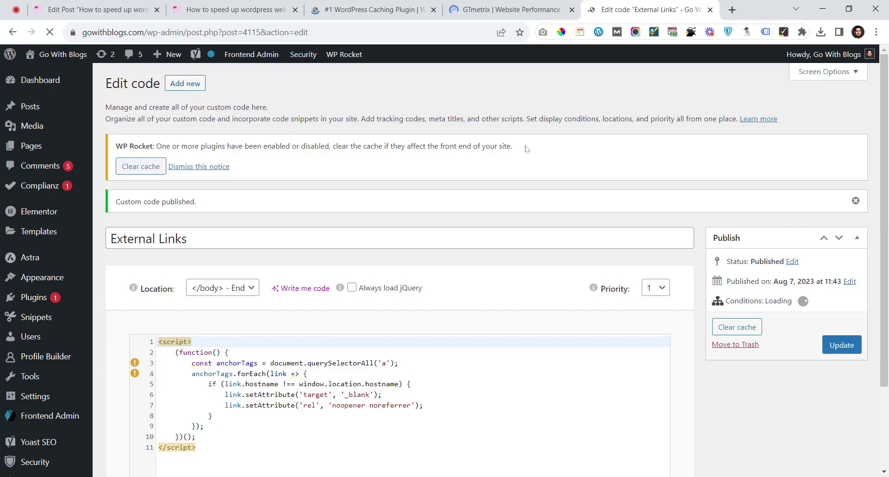
Step: Return to the post preview and review the external links around the Minification and Caching section
{"action": "key", "text": "ctrl+3"}
{"action": "scroll", "coordinate": [463, 323], "scroll_direction": "up", "scroll_amount": 3}
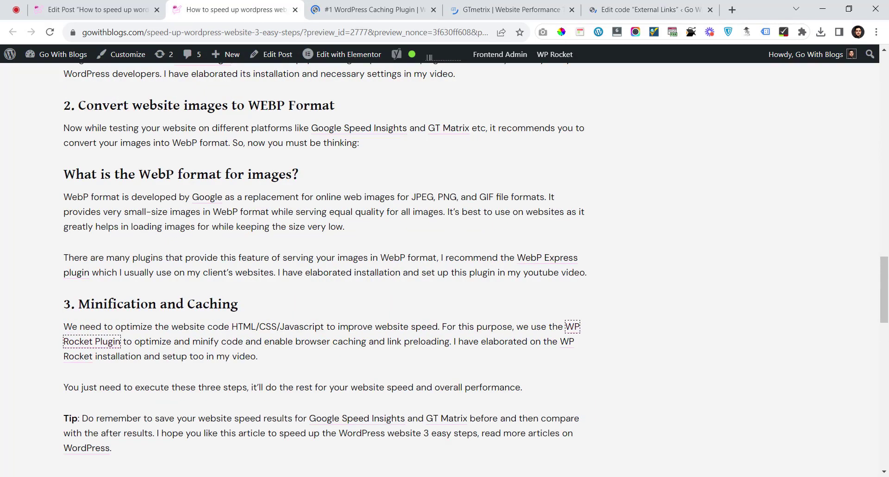